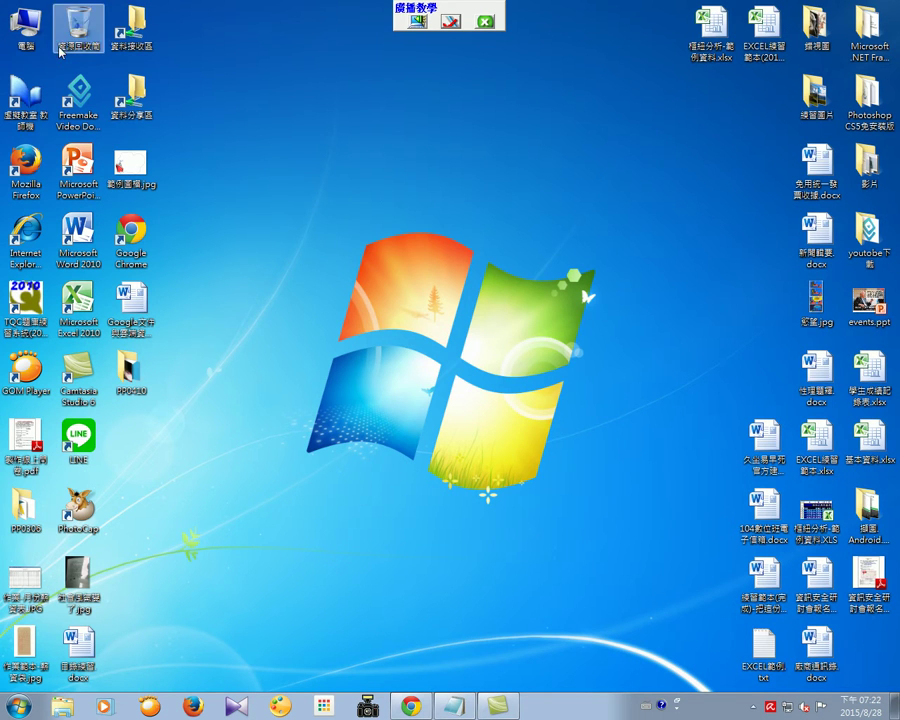
Stop the classroom screen broadcast and restart it from the virtual classroom console.
{"action": "left_click", "coordinate": [30, 30]}
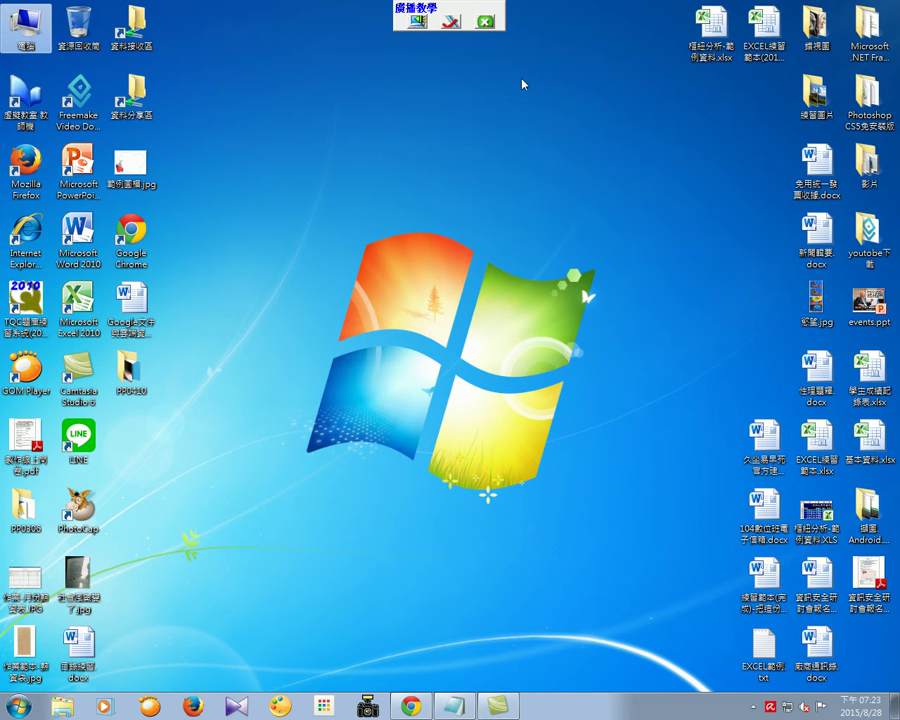
{"action": "left_click", "coordinate": [486, 24]}
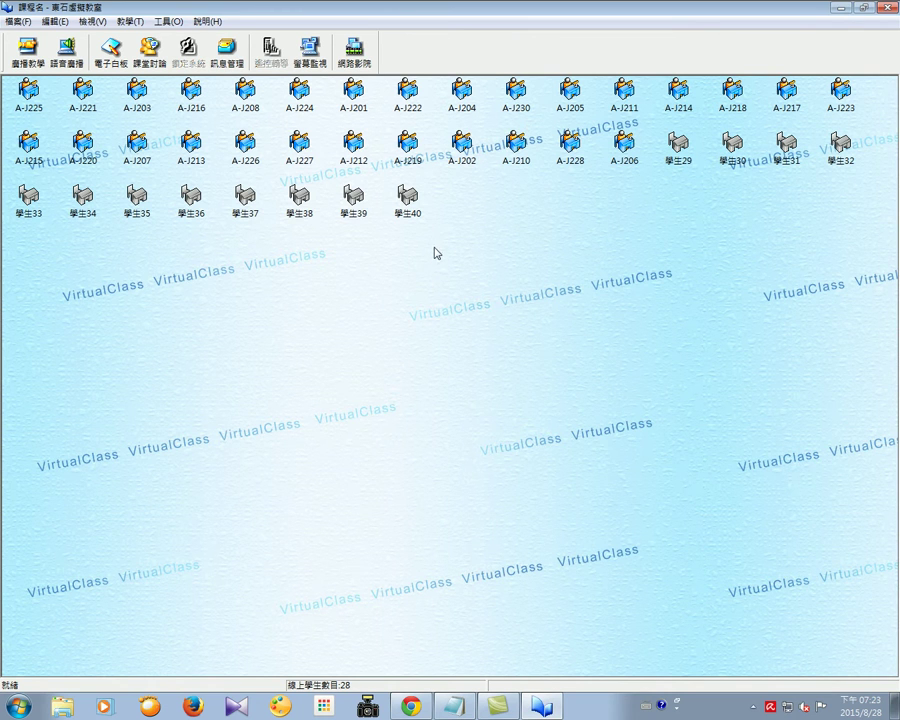
{"action": "left_click", "coordinate": [23, 45]}
{"action": "left_click", "coordinate": [455, 296]}
{"action": "left_click", "coordinate": [424, 463]}
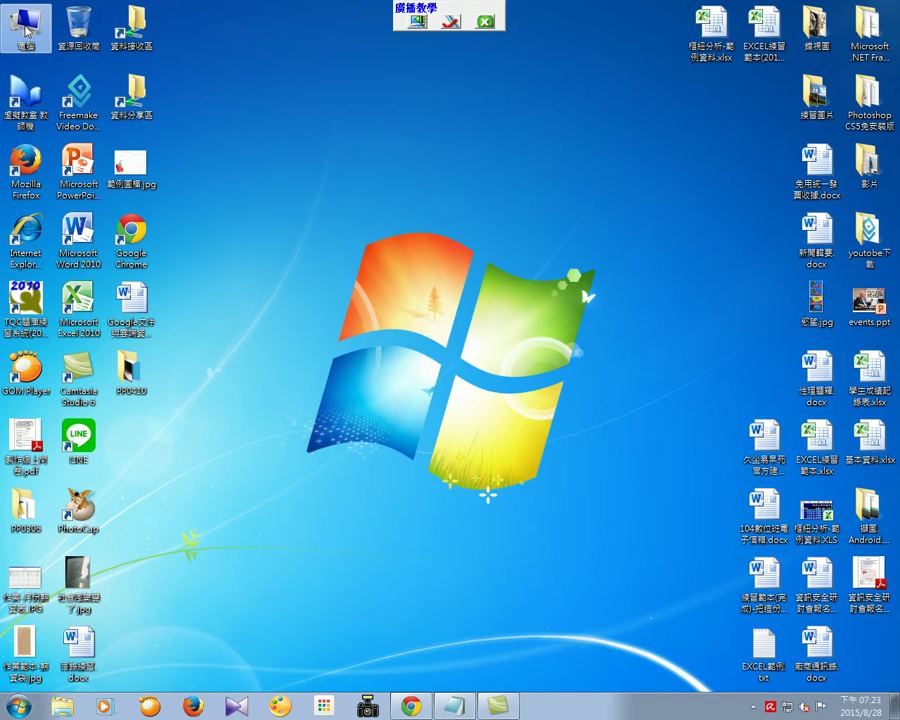
Browse the computer's drives in a file window and open local disk D:.
{"action": "double_click", "coordinate": [27, 28]}
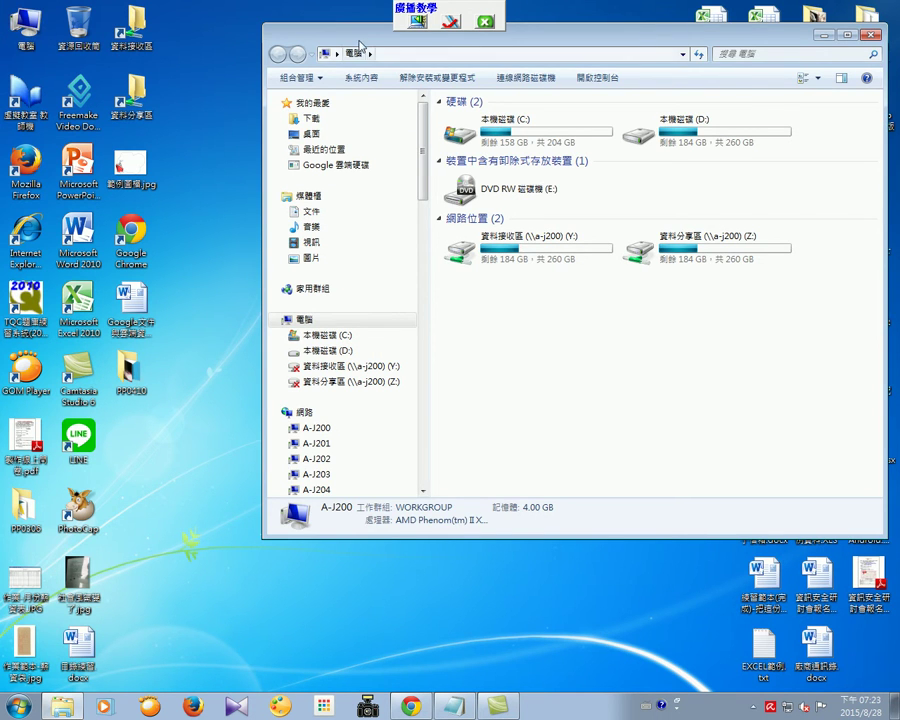
{"action": "left_click_drag", "start_coordinate": [358, 40], "coordinate": [285, 94]}
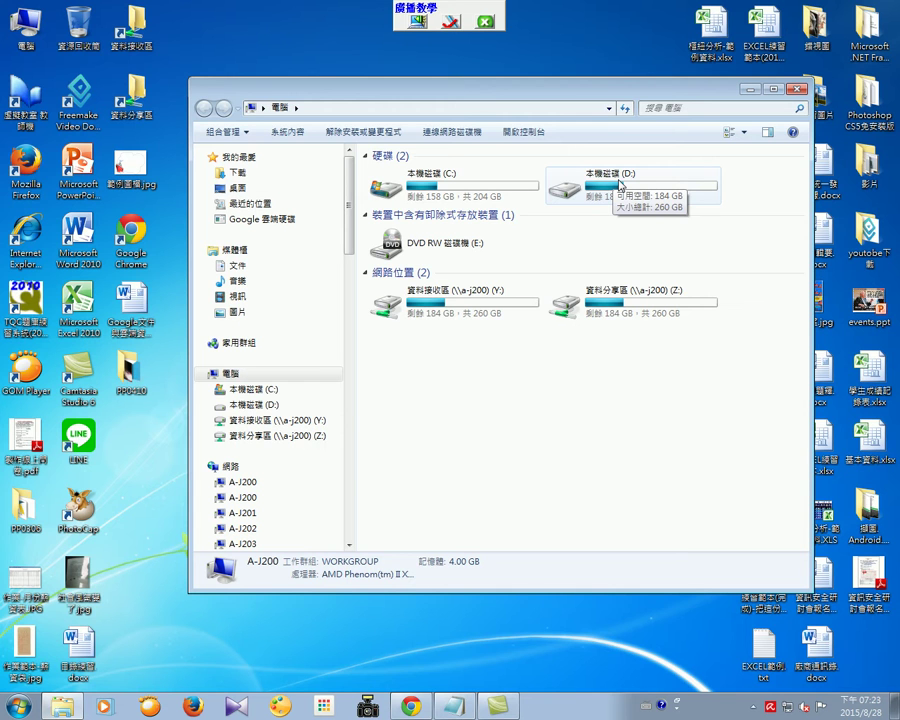
{"action": "double_click", "coordinate": [620, 183]}
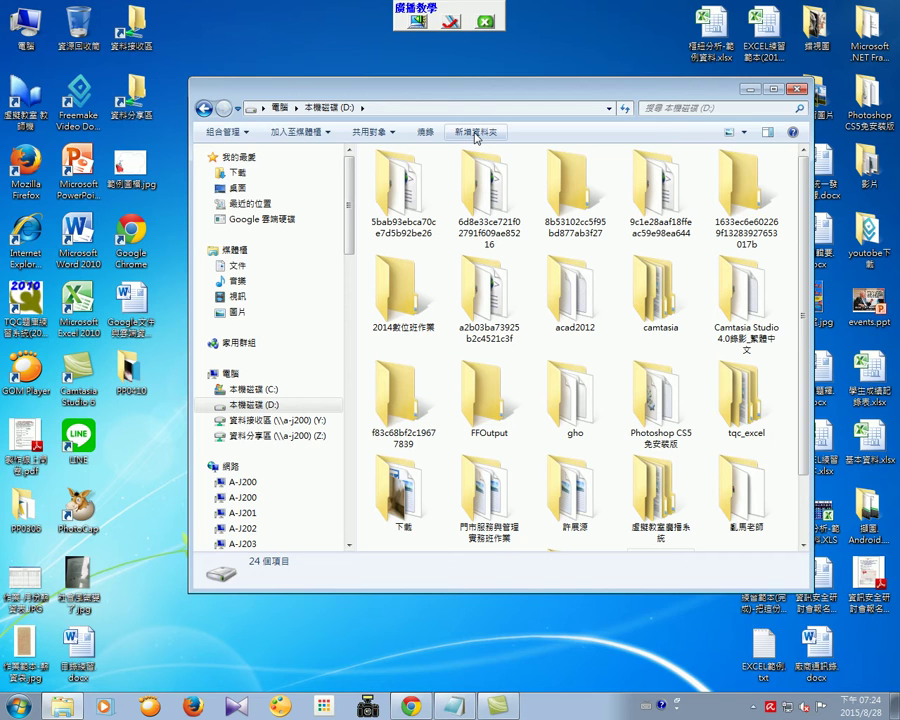
Create a new folder named 測試 on drive D: and close the file window.
{"action": "left_click", "coordinate": [476, 134]}
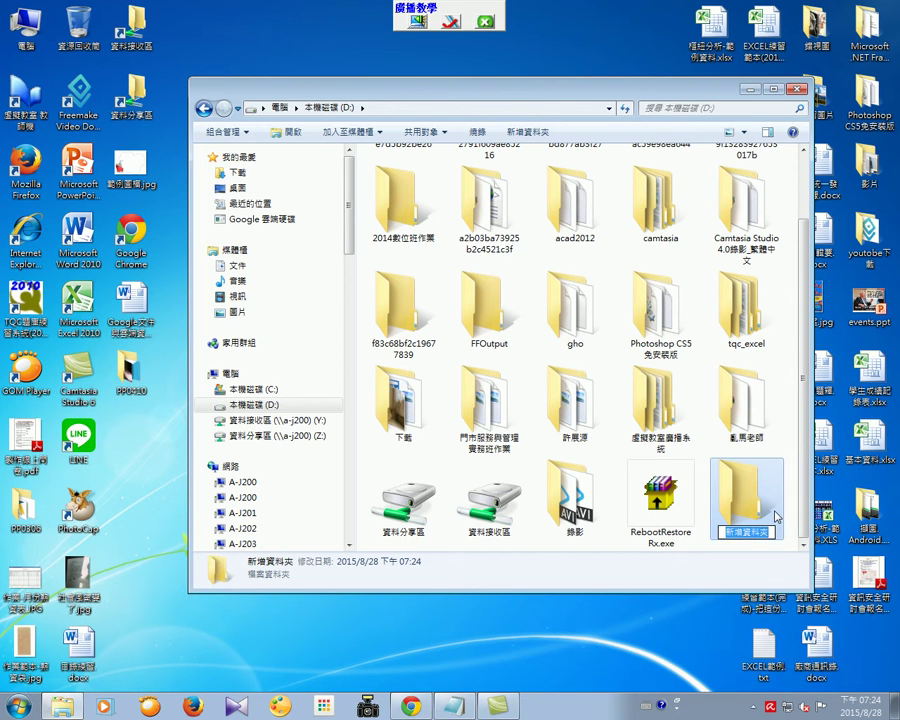
{"action": "key", "text": "ctrl+shift"}
{"action": "type", "text": "劃"}
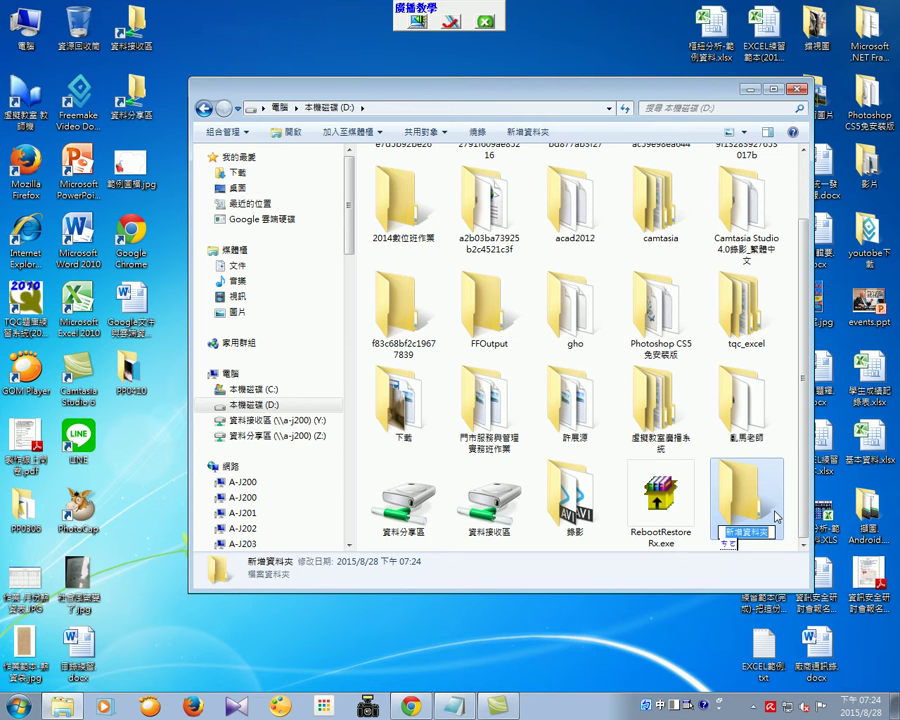
{"action": "type", "text": "試"}
{"action": "key", "text": "Return"}
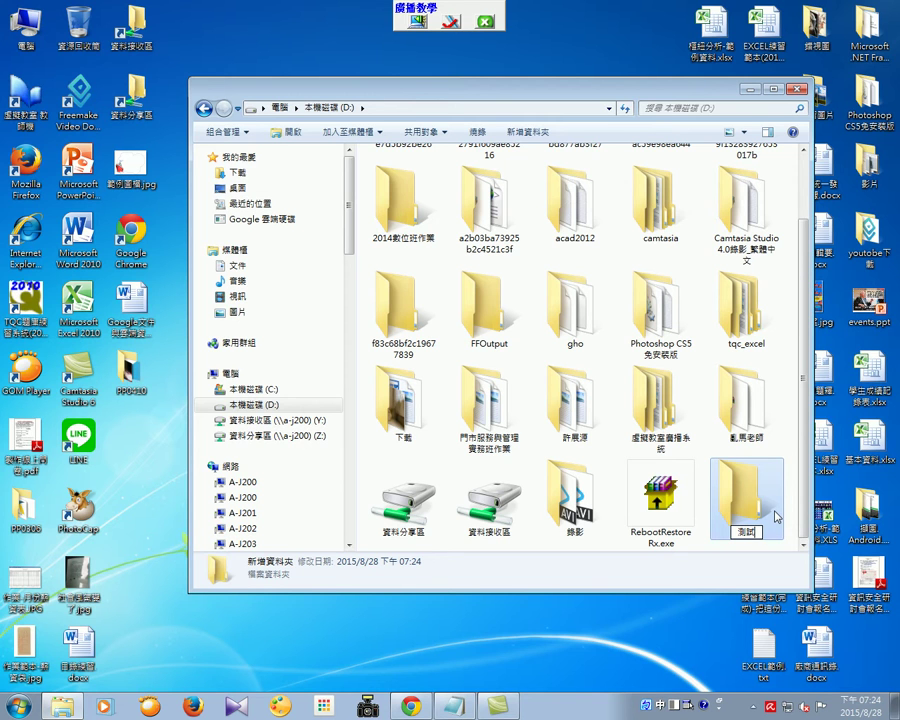
{"action": "key", "text": "Return"}
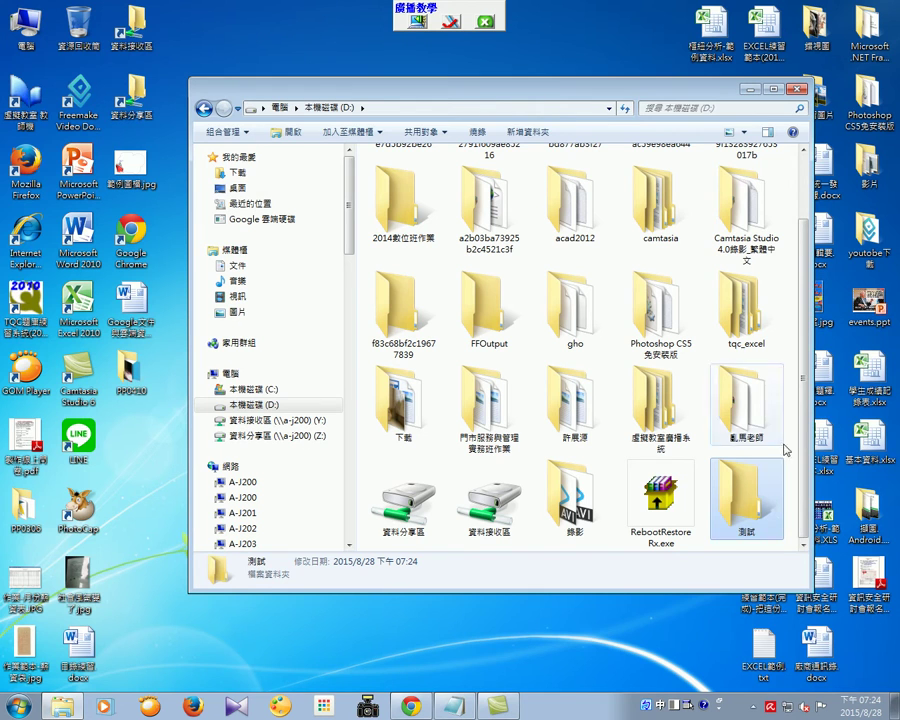
{"action": "left_click", "coordinate": [797, 90]}
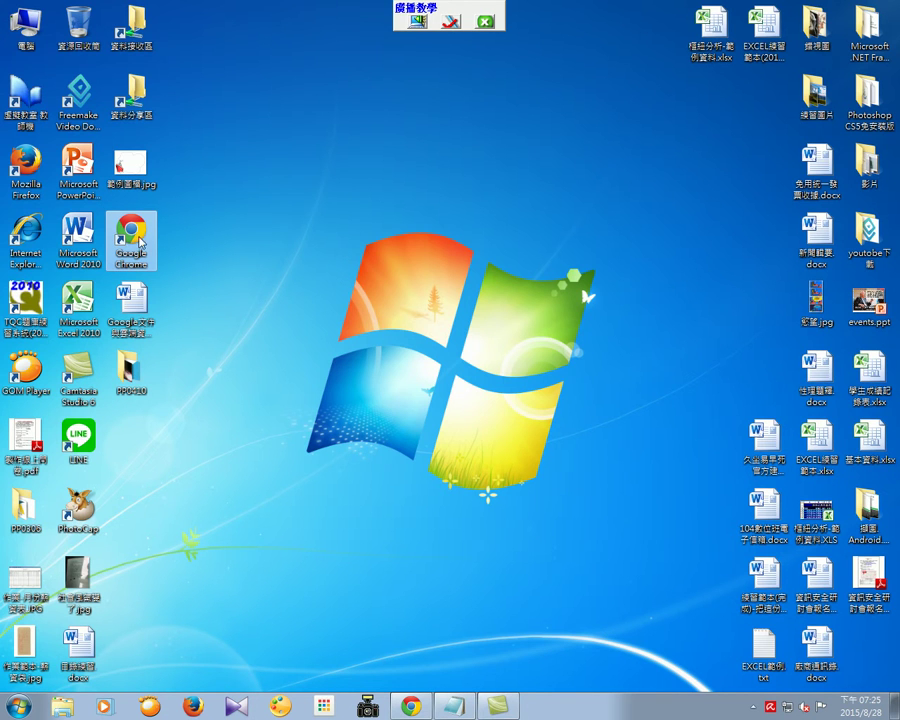
Switch to Google Chrome with a new browser window and maximize it.
{"action": "double_click", "coordinate": [130, 243]}
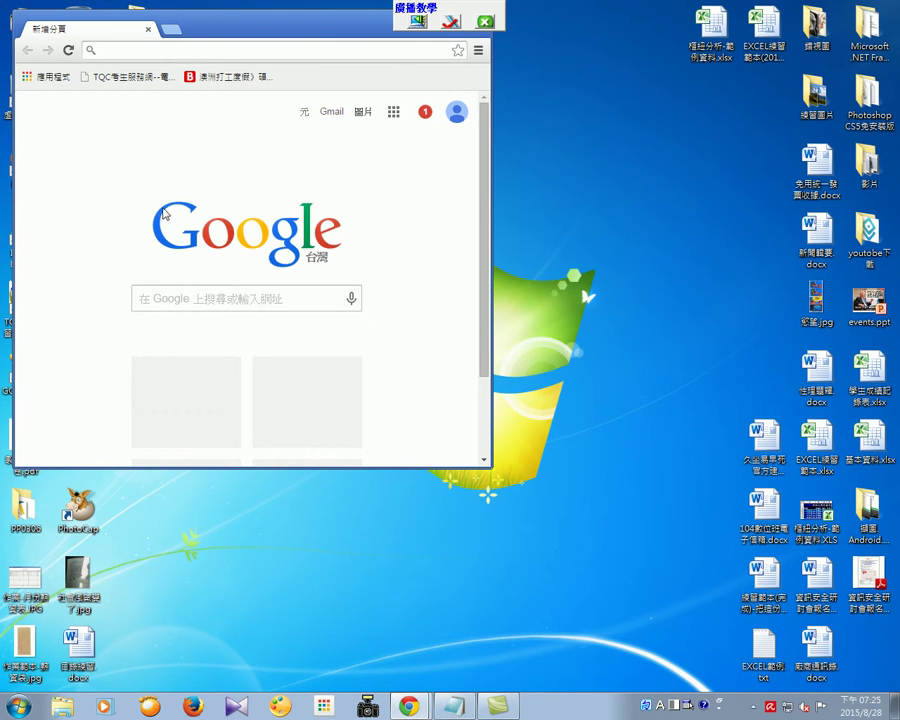
{"action": "left_click_drag", "start_coordinate": [316, 42], "coordinate": [340, 86]}
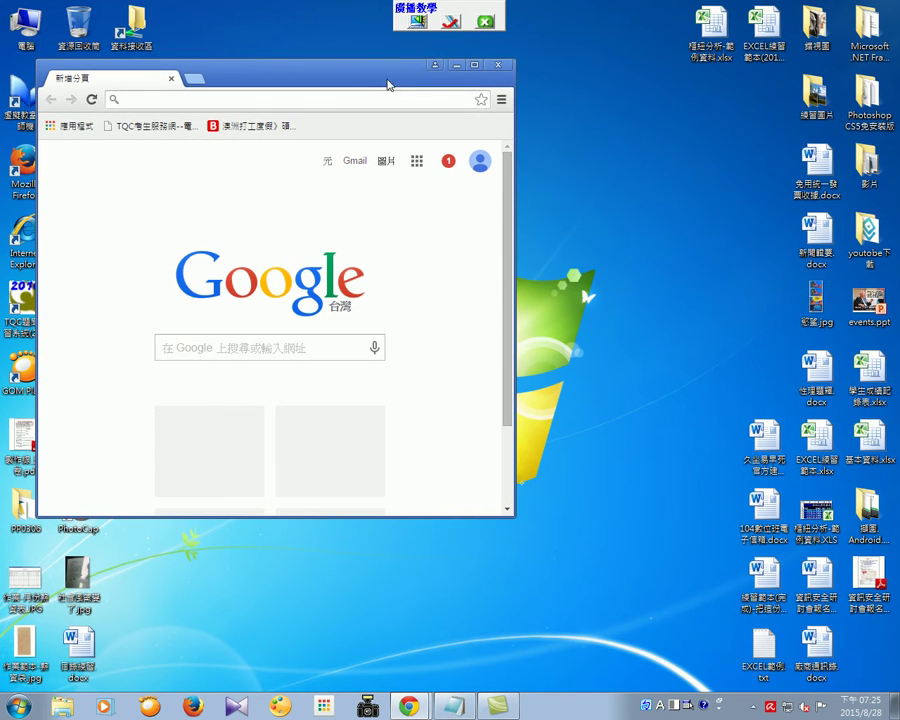
{"action": "left_click", "coordinate": [475, 66]}
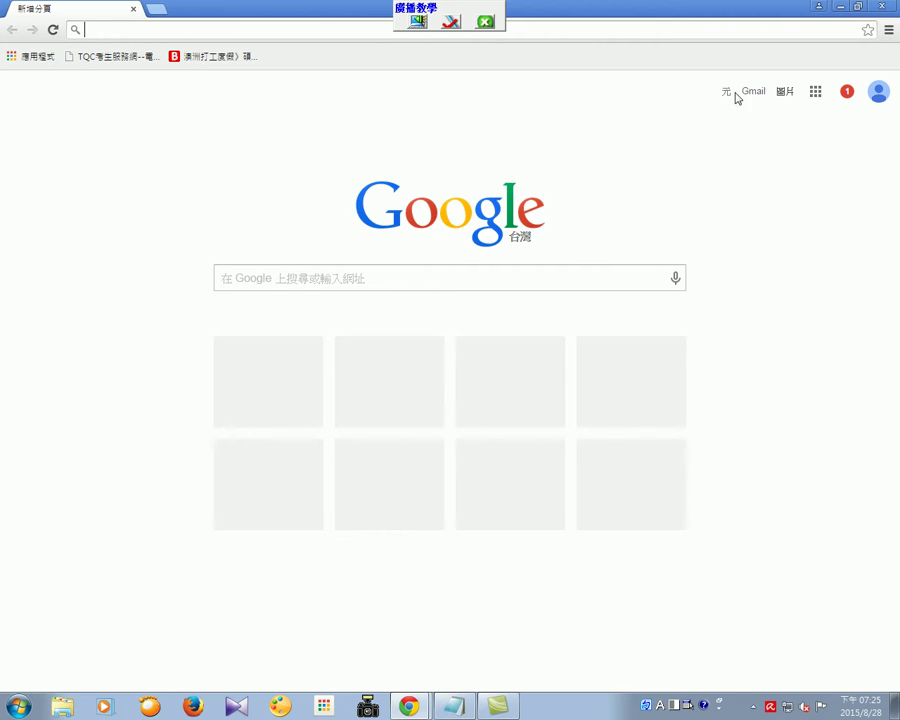
Open the browser's settings page and show the advanced settings.
{"action": "left_click", "coordinate": [889, 31]}
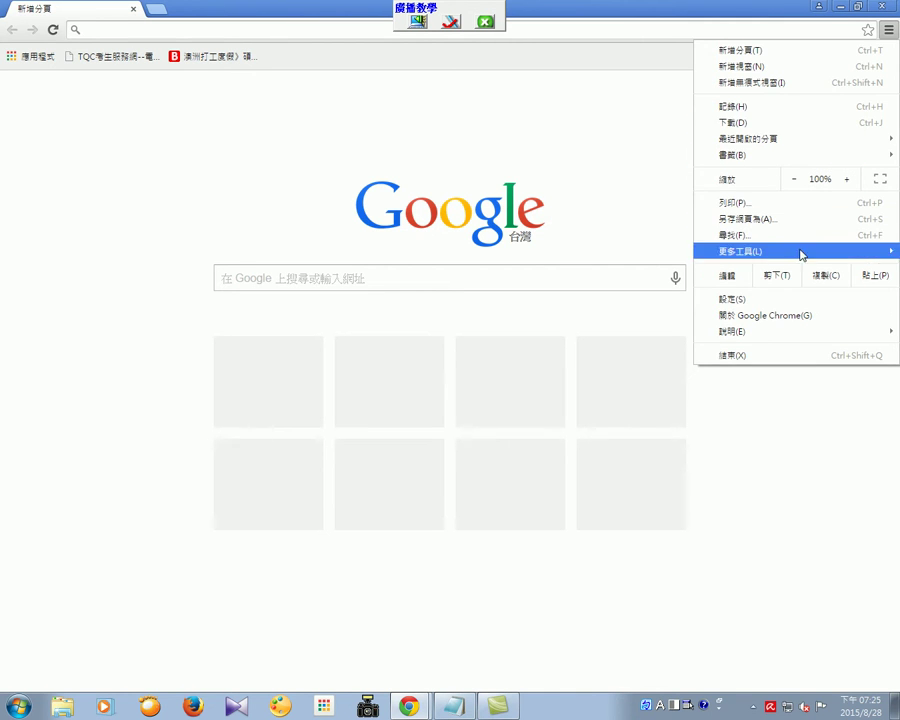
{"action": "left_click", "coordinate": [748, 300]}
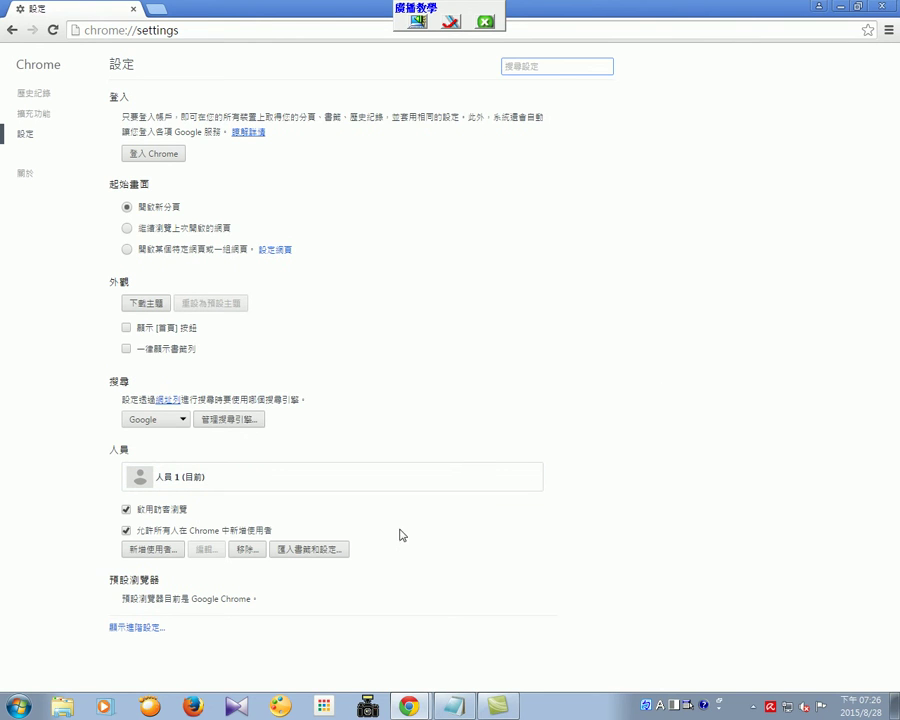
{"action": "left_click", "coordinate": [138, 628]}
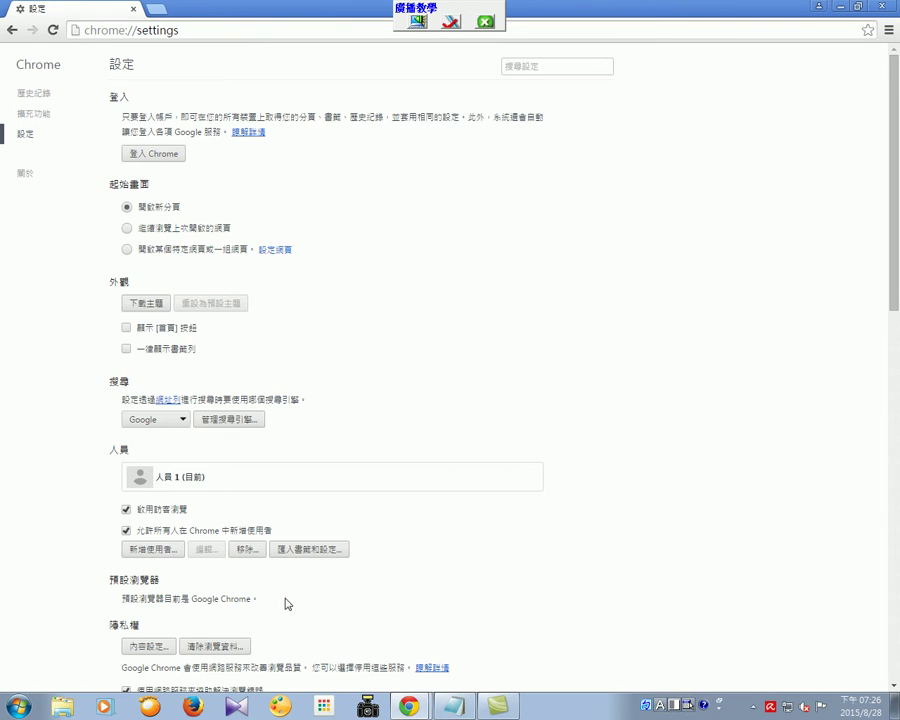
Change the browser's file download location to the 測試 folder on drive D:.
{"action": "scroll", "coordinate": [287, 603], "scroll_direction": "down", "scroll_amount": 3}
{"action": "scroll", "coordinate": [287, 603], "scroll_direction": "down", "scroll_amount": 6}
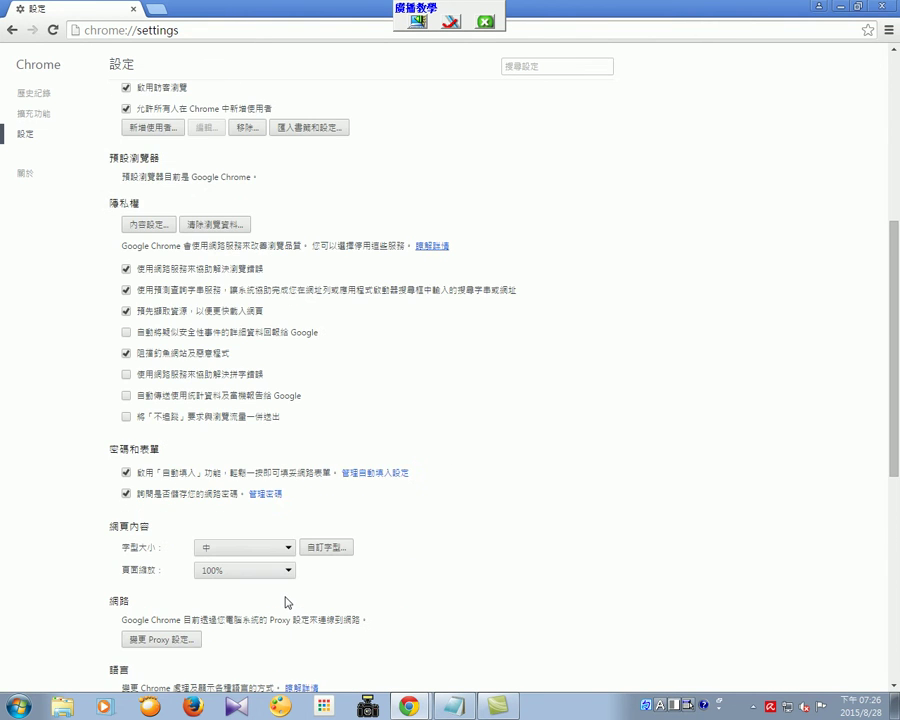
{"action": "scroll", "coordinate": [287, 600], "scroll_direction": "down", "scroll_amount": 7}
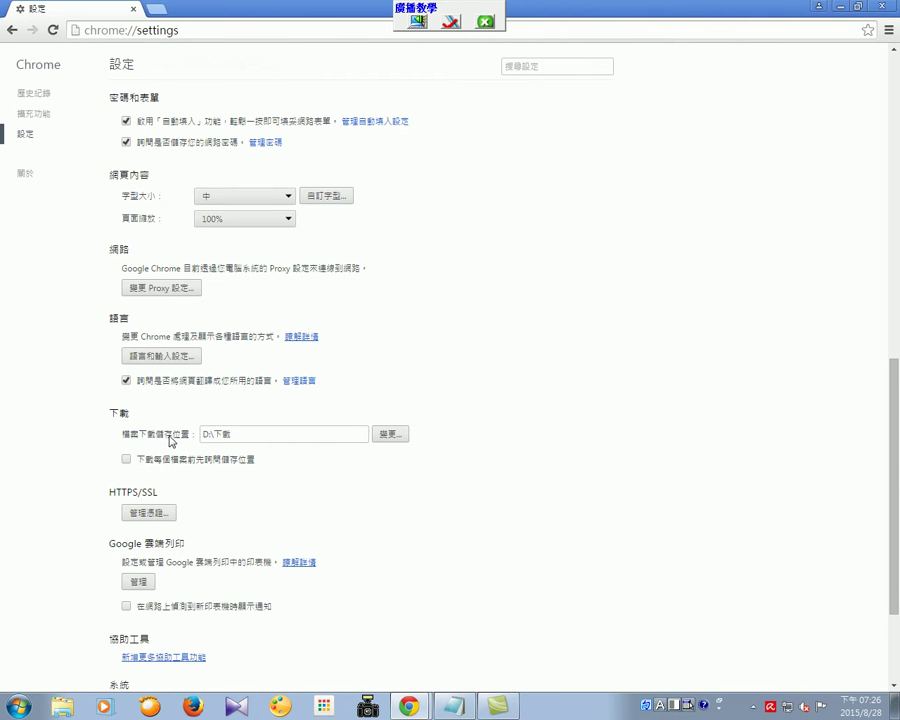
{"action": "left_click", "coordinate": [390, 435]}
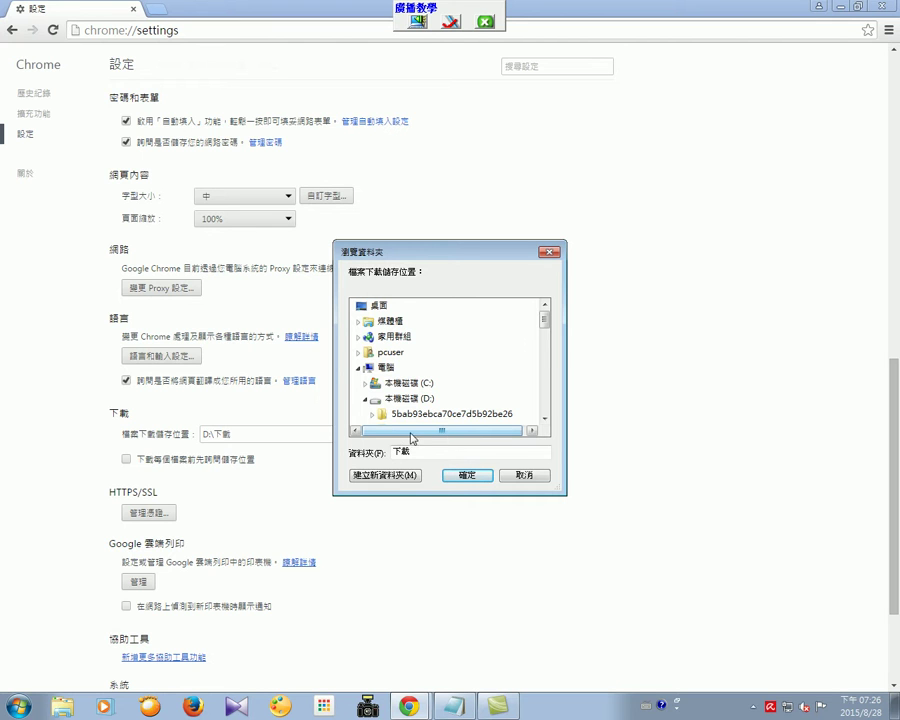
{"action": "left_click", "coordinate": [405, 399]}
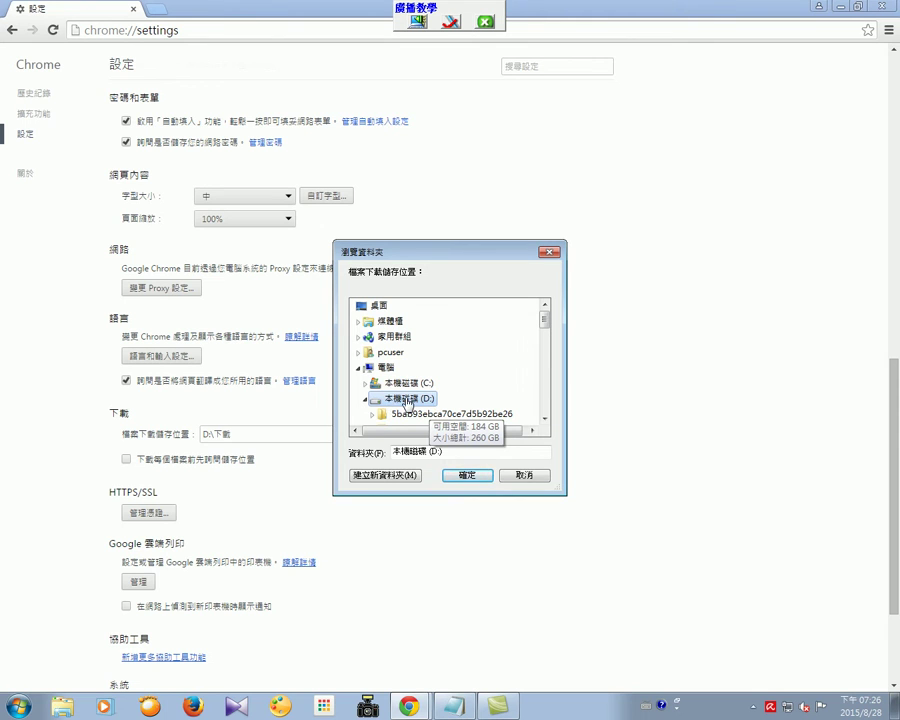
{"action": "left_click", "coordinate": [365, 398]}
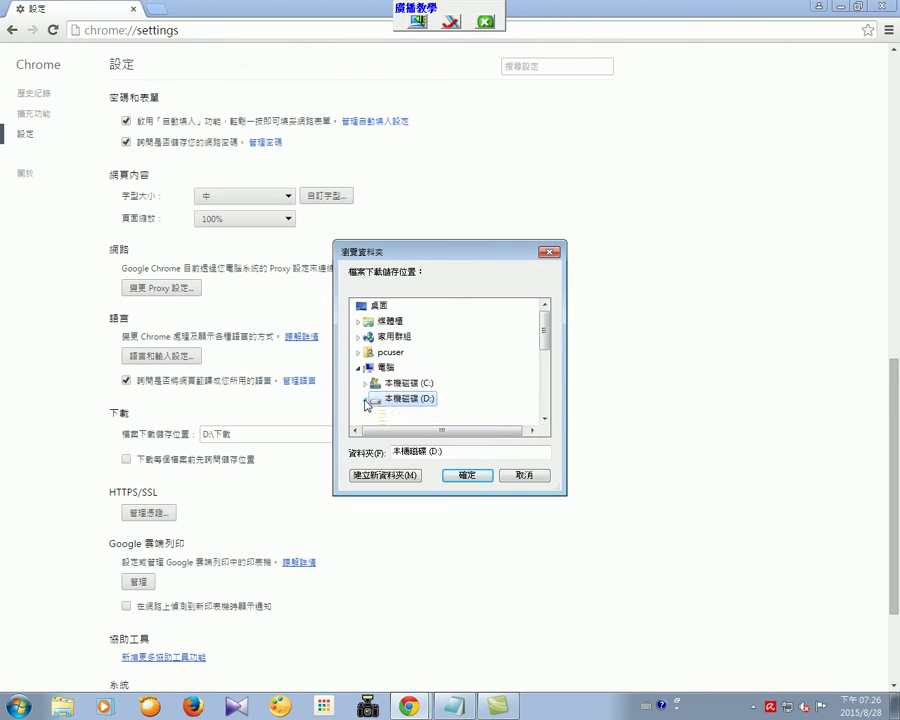
{"action": "left_click", "coordinate": [359, 368]}
{"action": "left_click", "coordinate": [386, 369]}
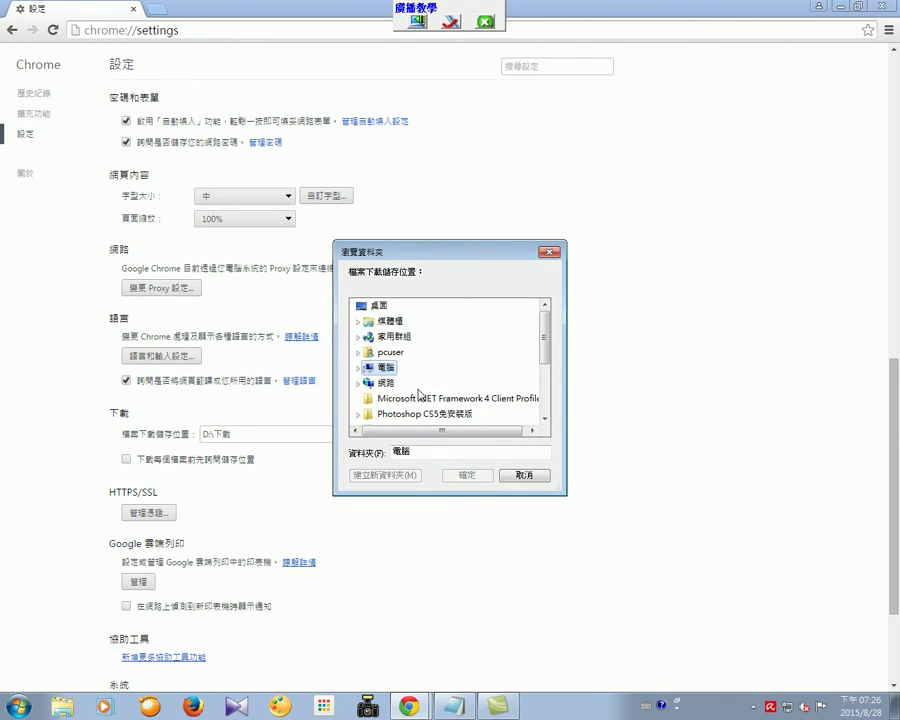
{"action": "double_click", "coordinate": [390, 374]}
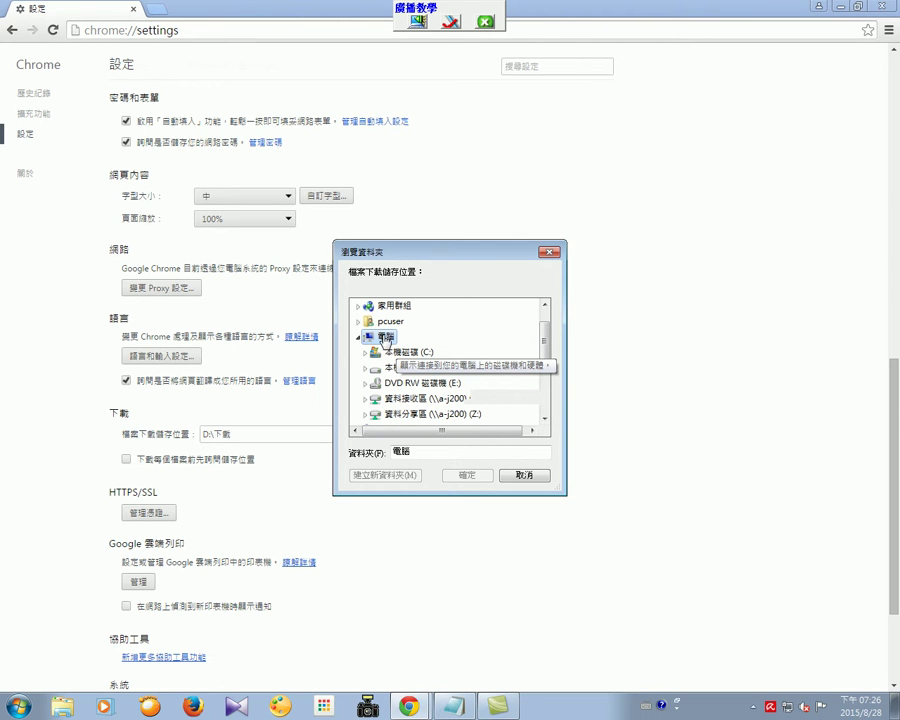
{"action": "double_click", "coordinate": [420, 369]}
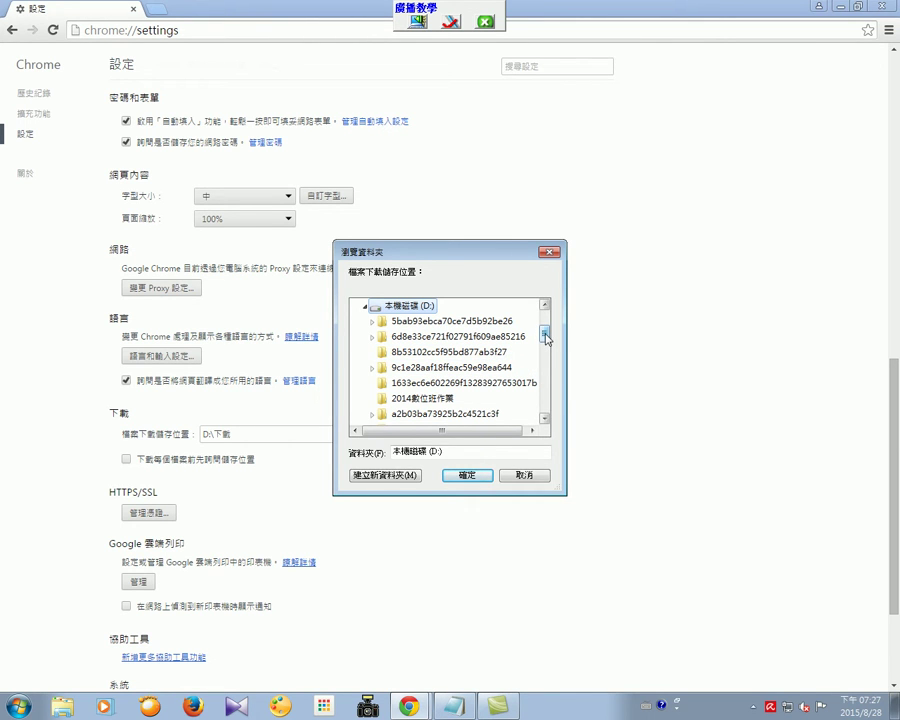
{"action": "left_click_drag", "start_coordinate": [545, 338], "coordinate": [552, 375]}
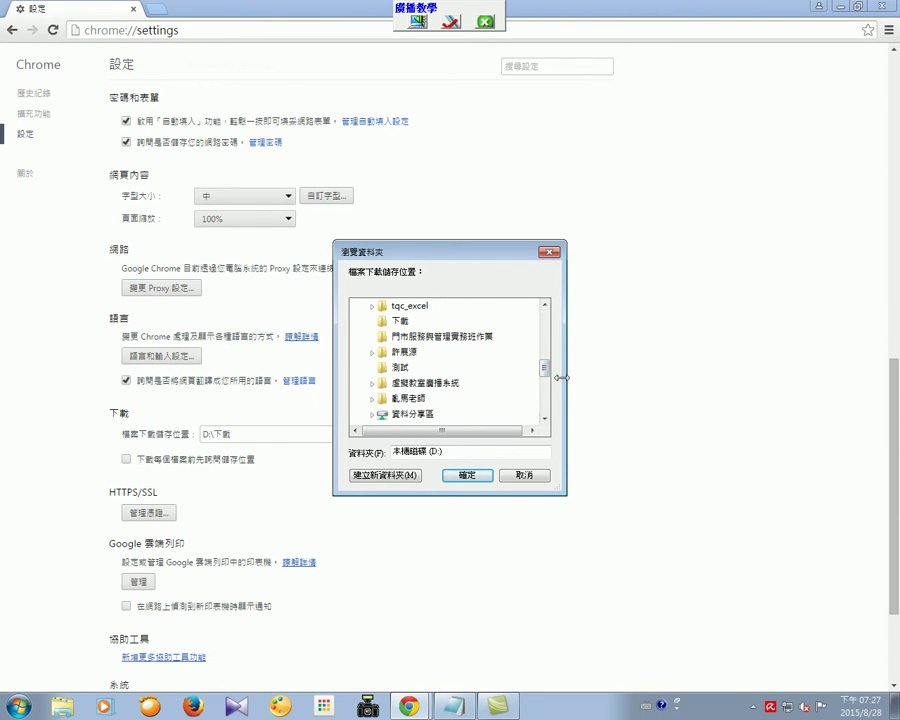
{"action": "left_click", "coordinate": [402, 370]}
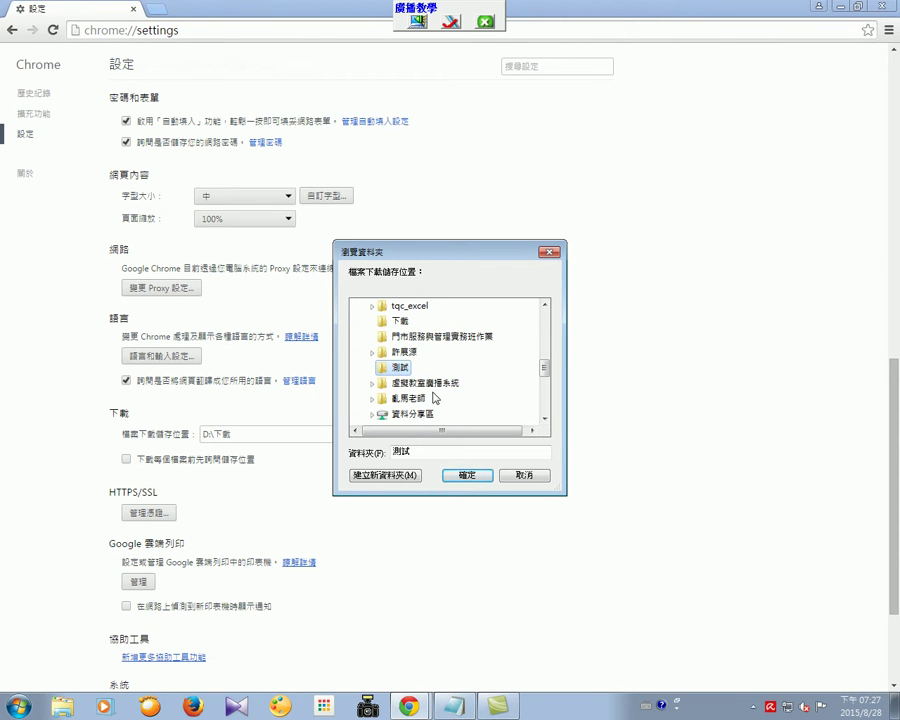
{"action": "left_click", "coordinate": [460, 475]}
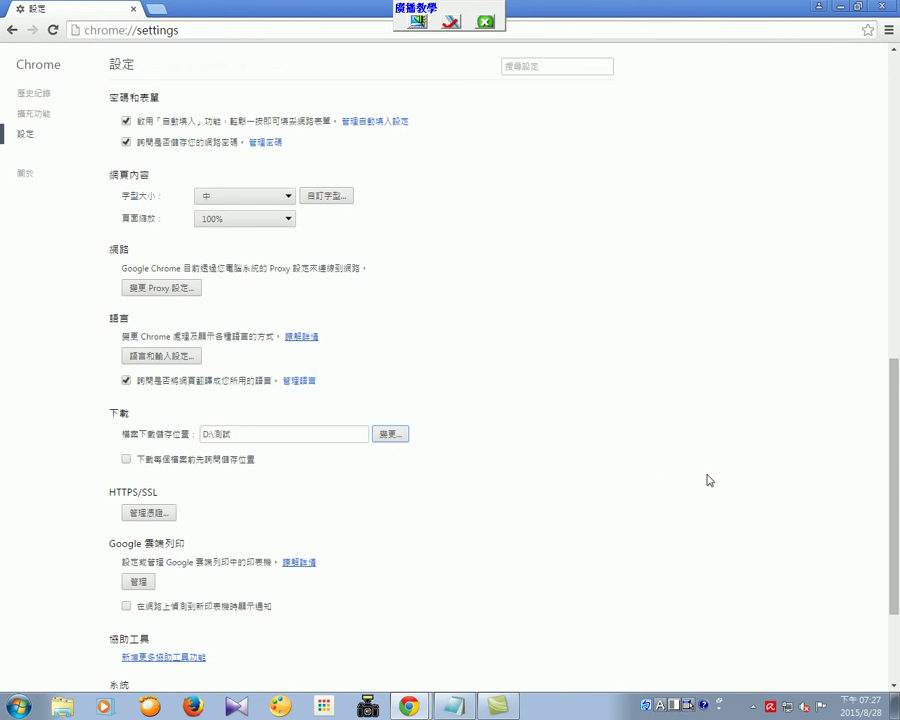
{"action": "mouse_move", "coordinate": [896, 521]}
{"action": "left_mouse_down"}
{"action": "mouse_move", "coordinate": [897, 601]}
{"action": "mouse_move", "coordinate": [894, 524]}
{"action": "left_mouse_up"}
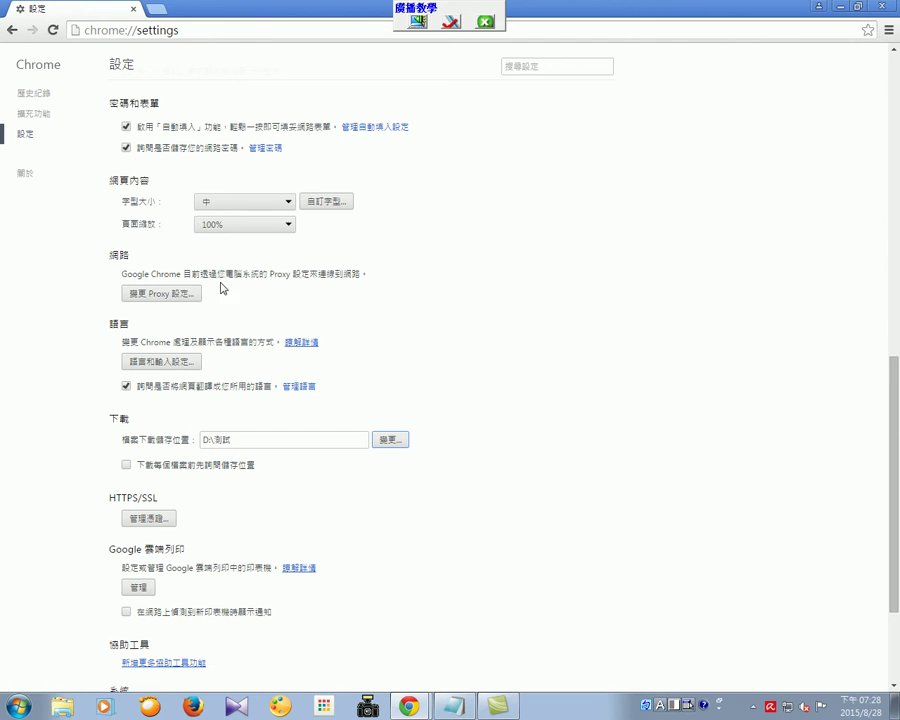
Search Google for kitty in a new browser tab.
{"action": "left_click", "coordinate": [157, 12]}
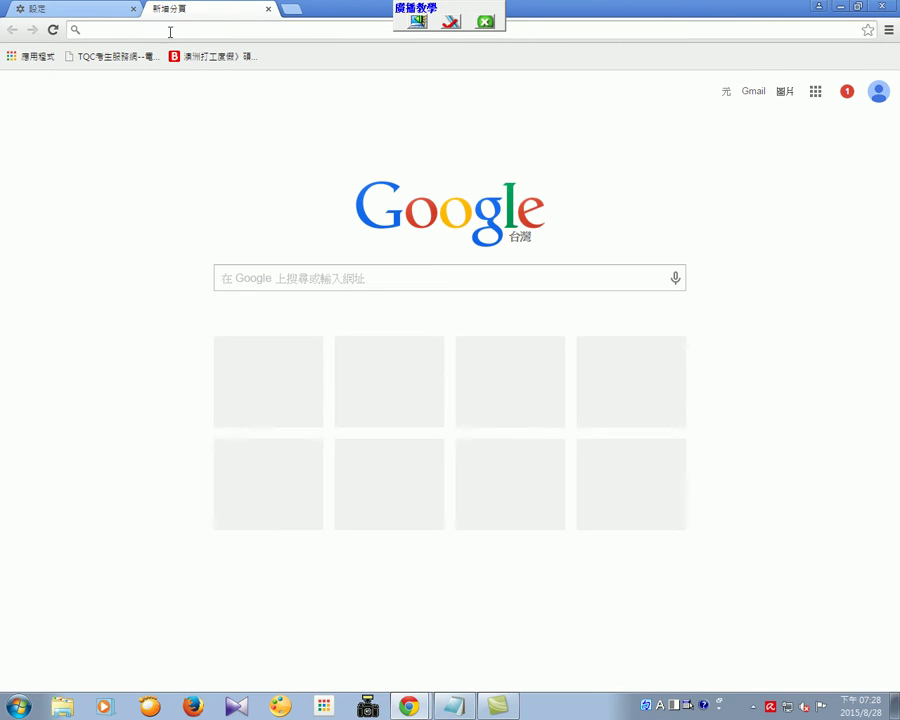
{"action": "left_click", "coordinate": [237, 277]}
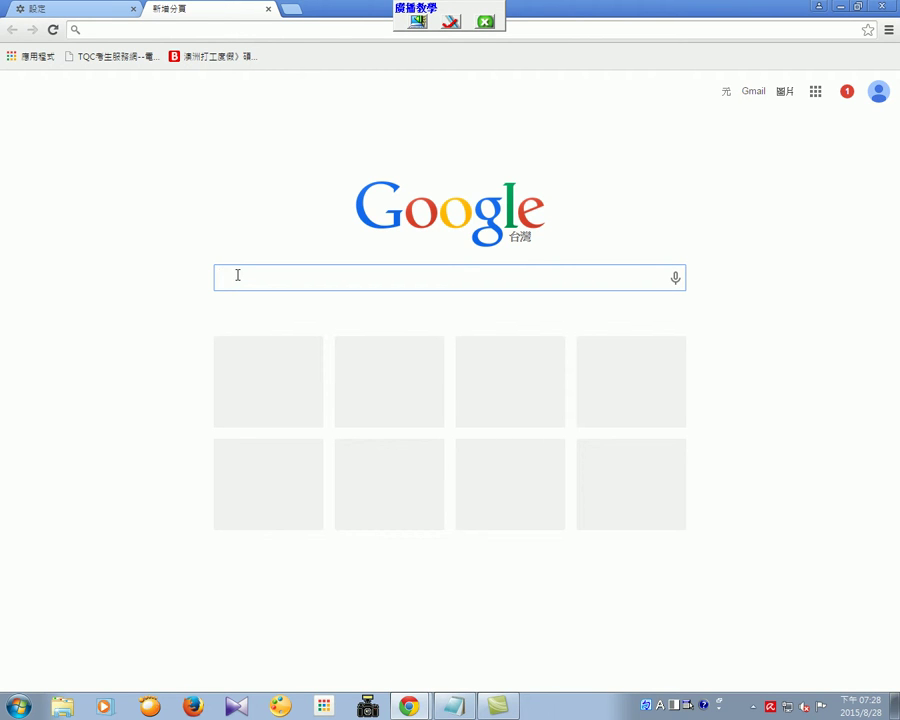
{"action": "type", "text": "kitty"}
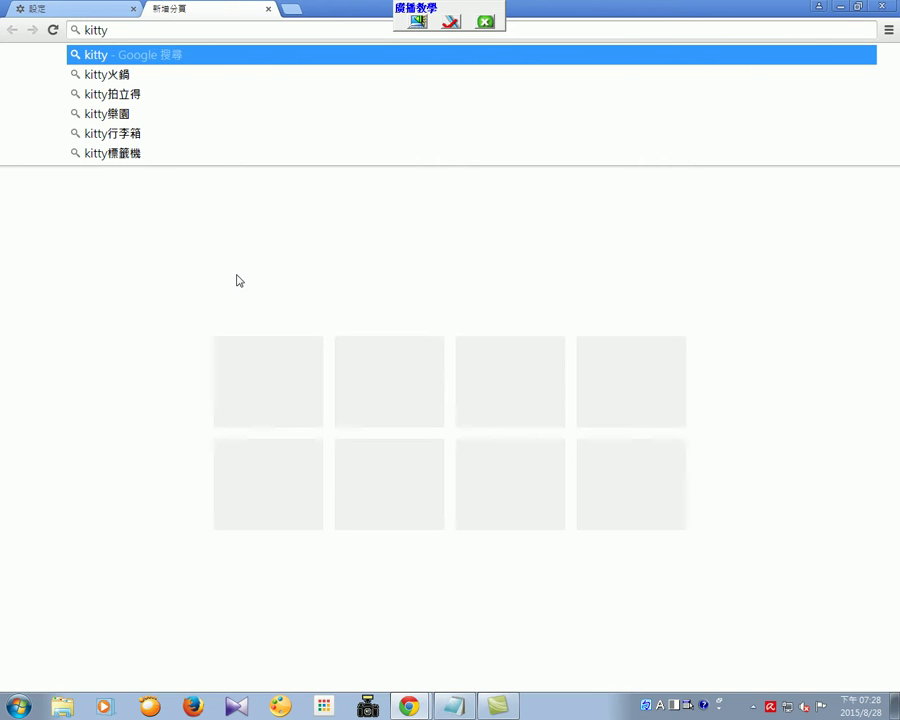
{"action": "key", "text": "Return"}
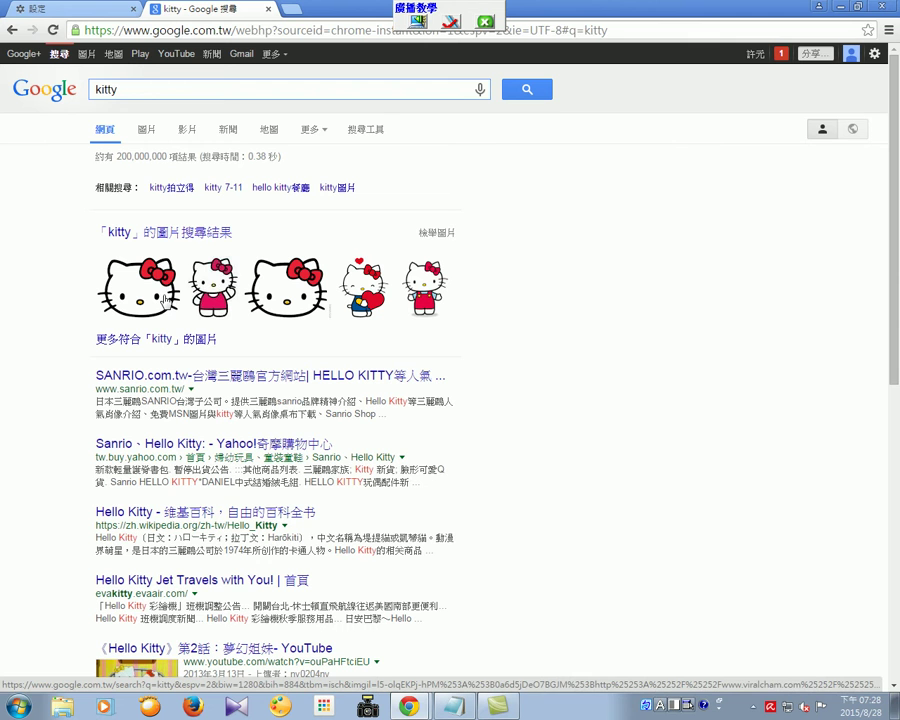
Show the image results for kitty and open the preview of the first Hello Kitty picture.
{"action": "left_click", "coordinate": [146, 132]}
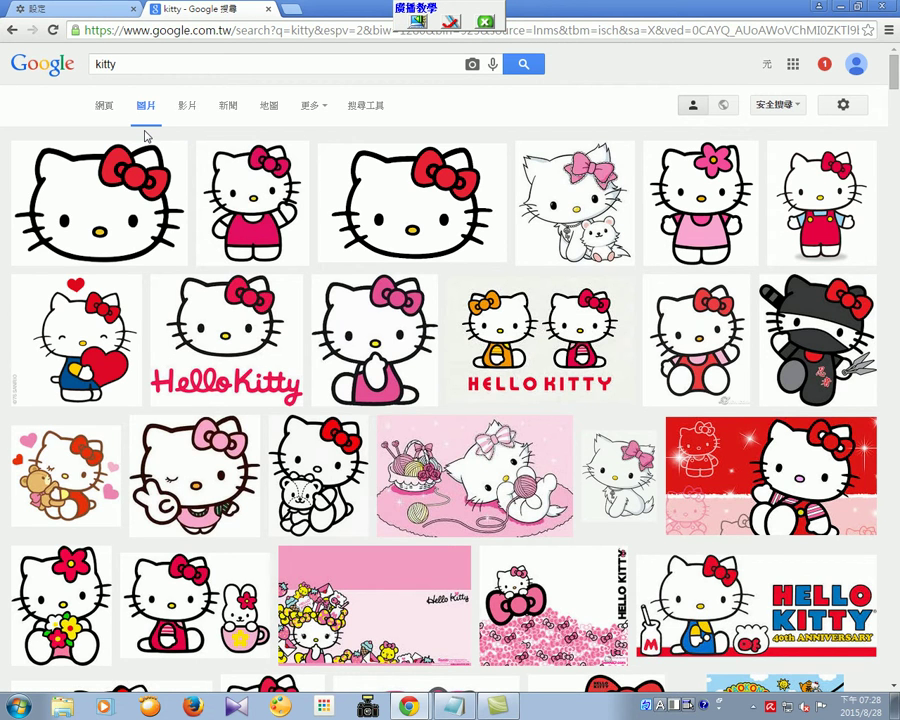
{"action": "left_click", "coordinate": [107, 218]}
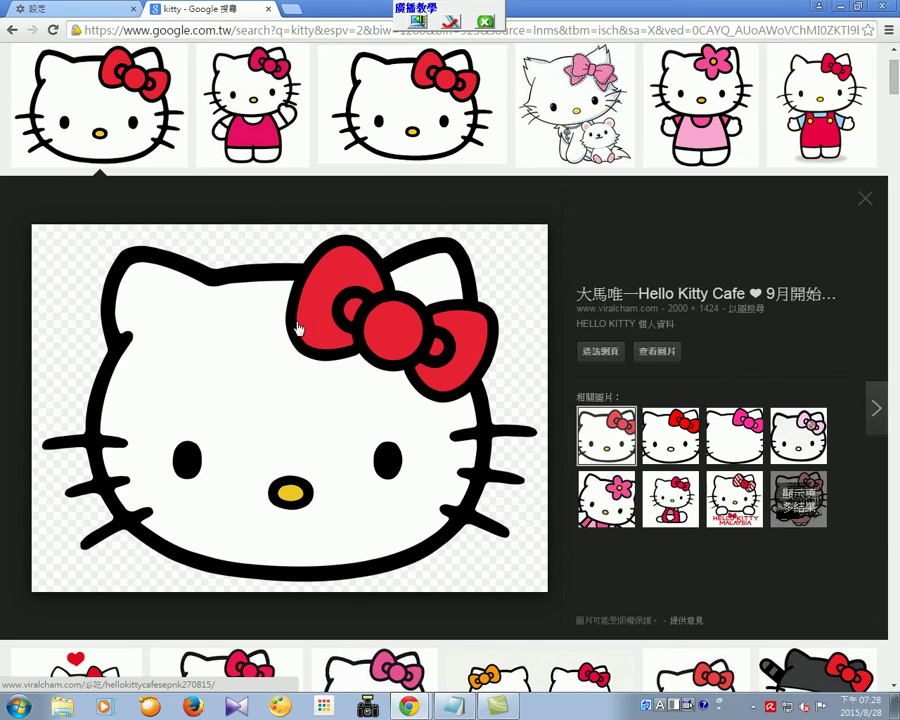
{"action": "right_click", "coordinate": [283, 393]}
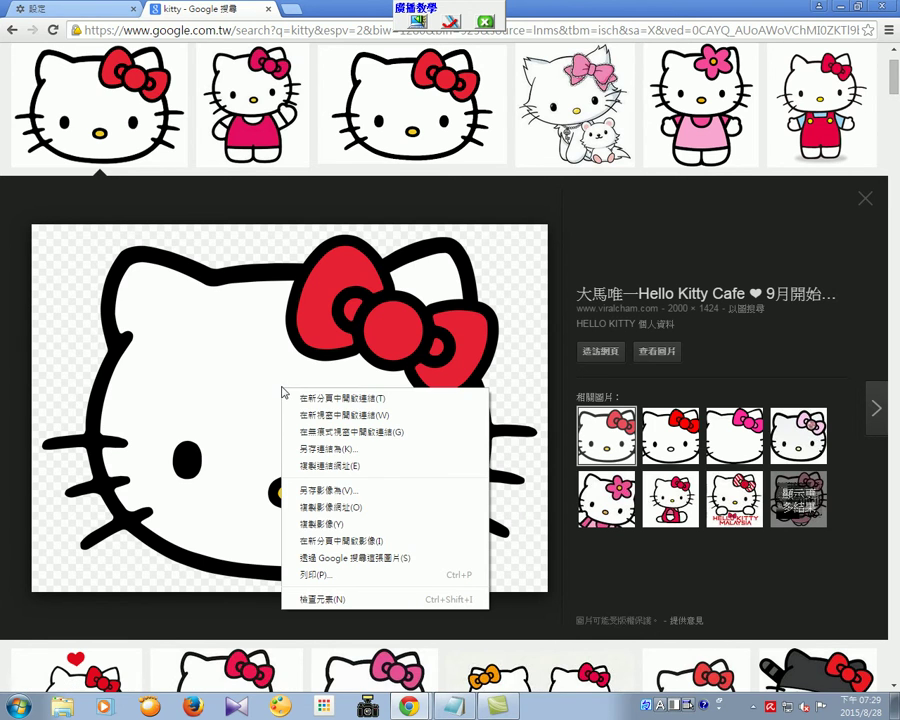
{"action": "left_click", "coordinate": [565, 270]}
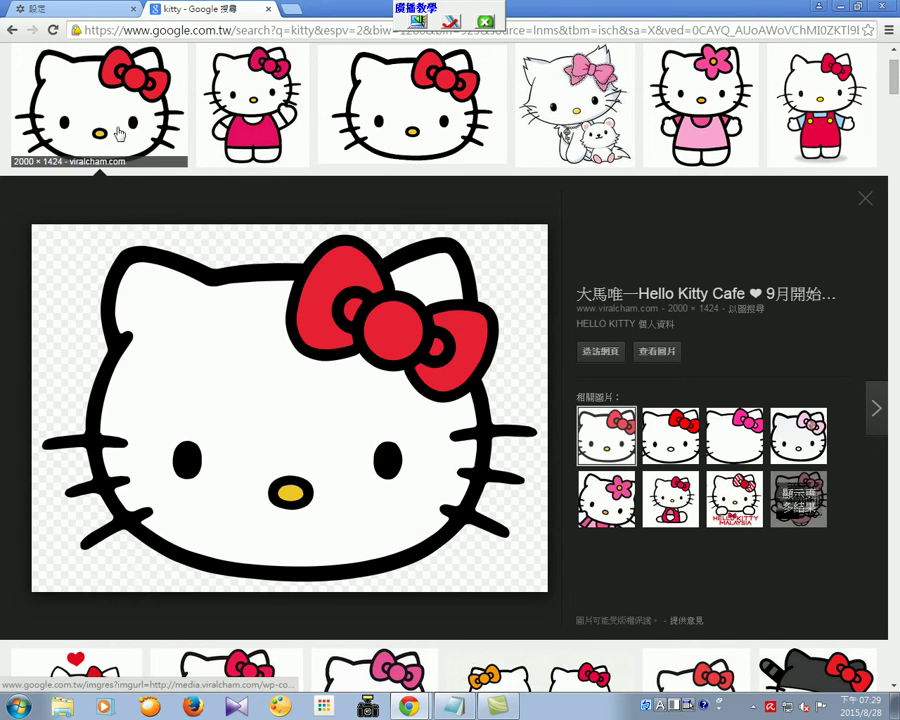